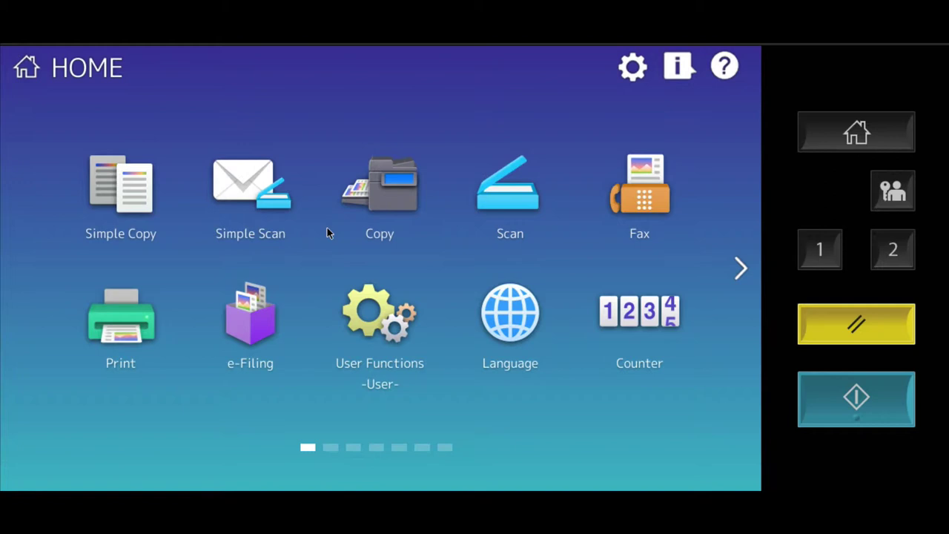
# Sign in on the Admin tab with the administrator password and open the Wireless Setting submenu
pyautogui.click(383, 334)
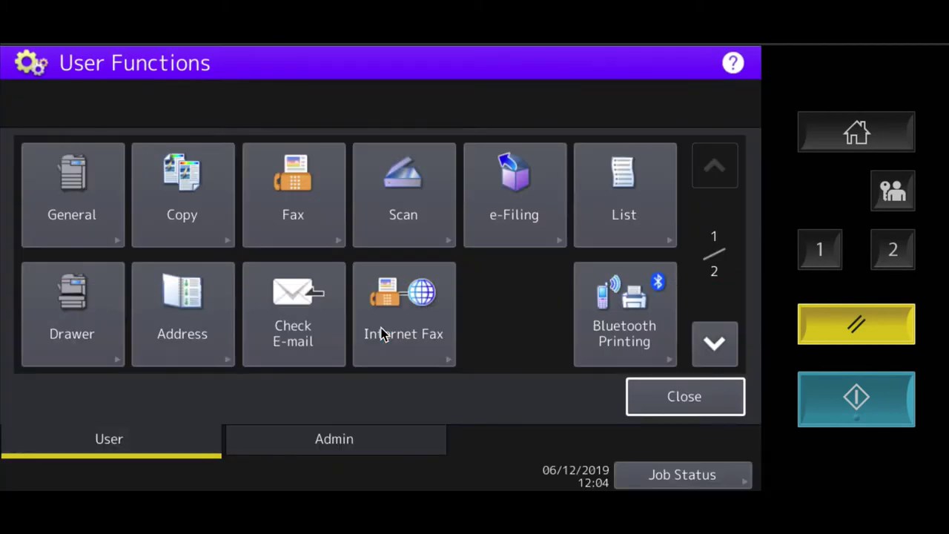
pyautogui.click(353, 444)
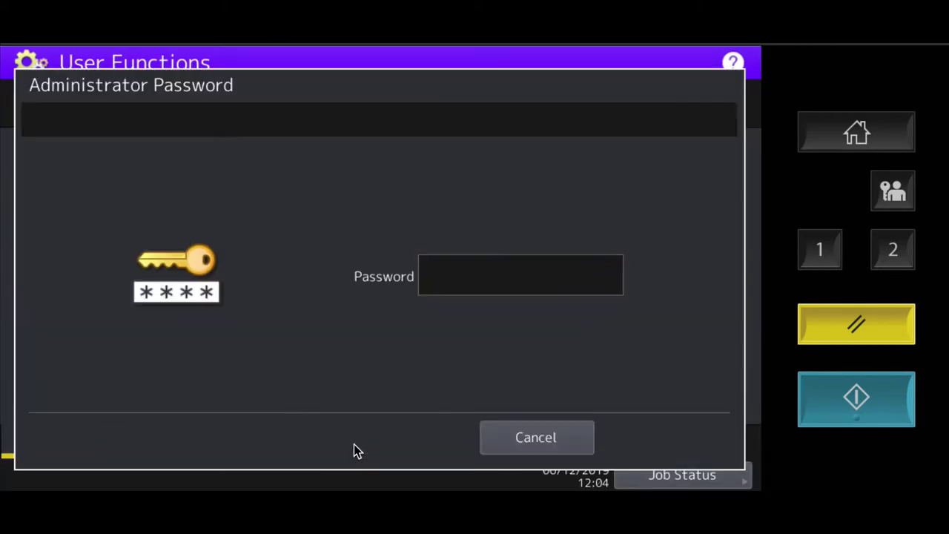
pyautogui.click(468, 276)
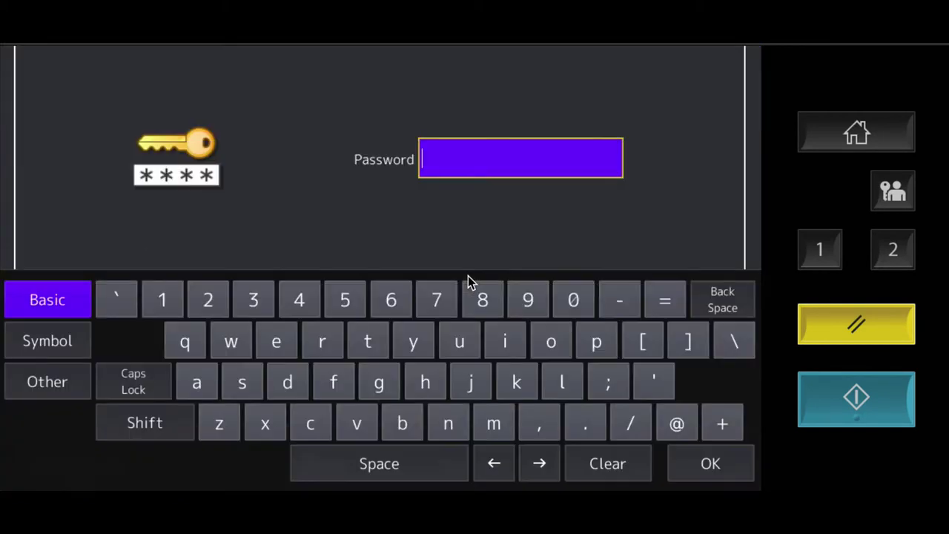
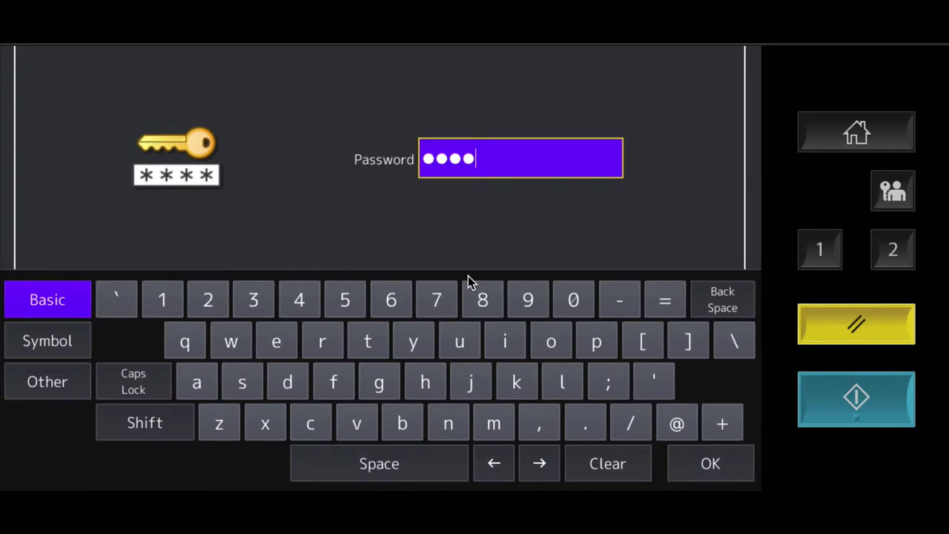
pyautogui.click(718, 467)
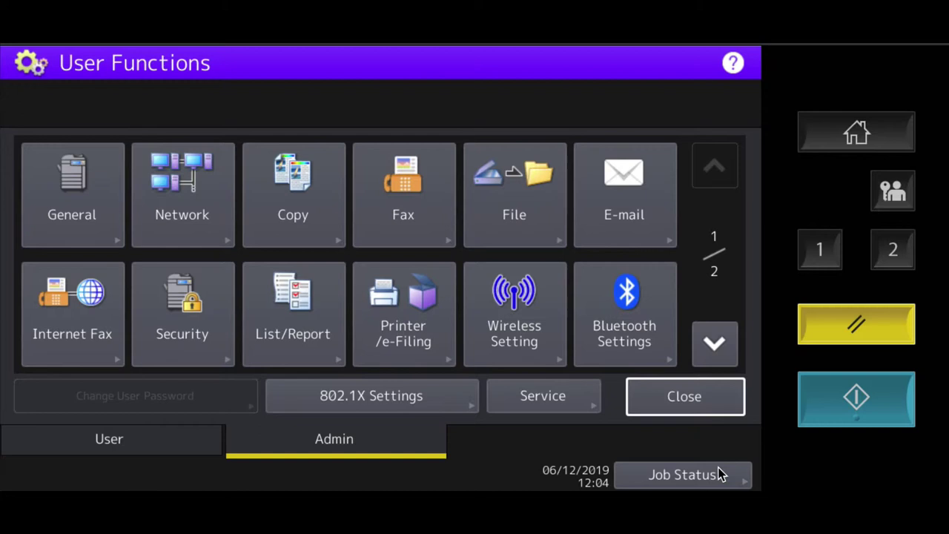
pyautogui.click(531, 304)
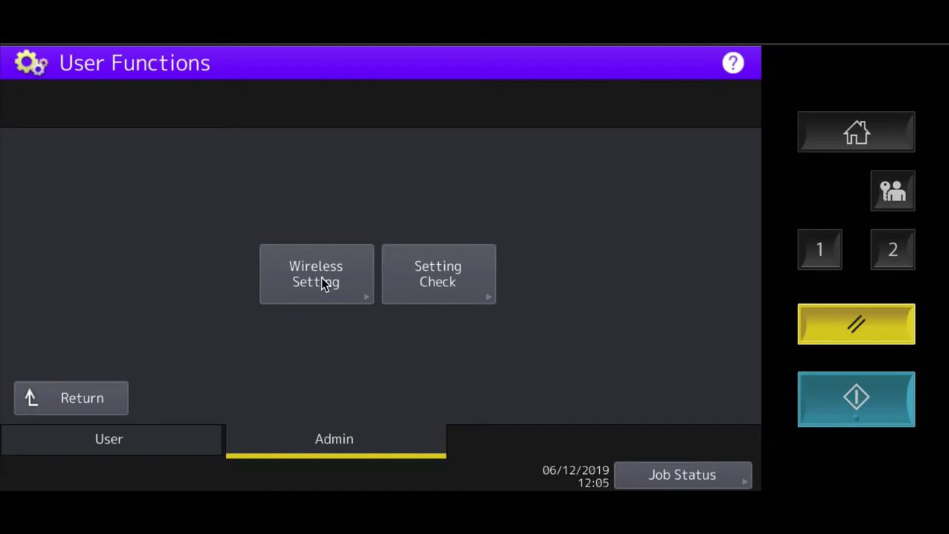
# Switch Wireless LAN to On and select Wi-Fi Direct as the network type
pyautogui.click(323, 284)
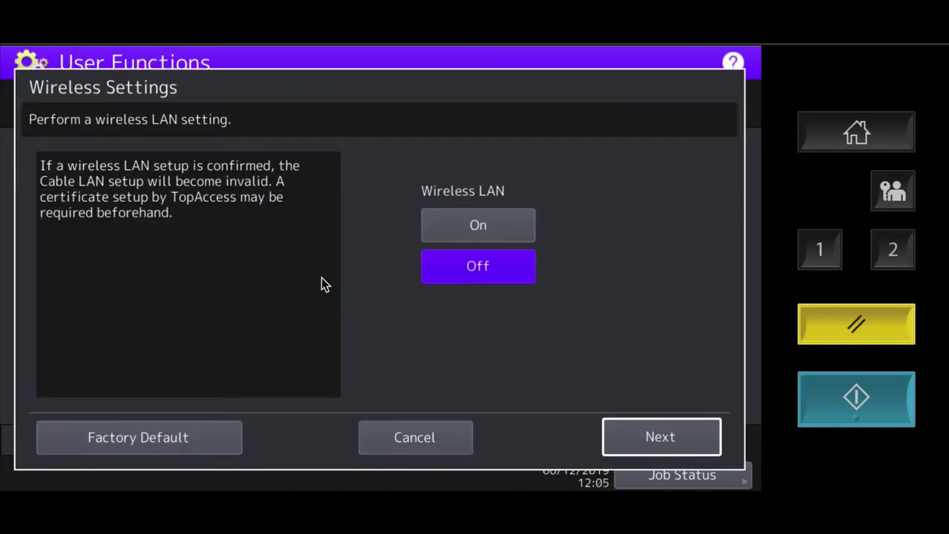
pyautogui.click(477, 226)
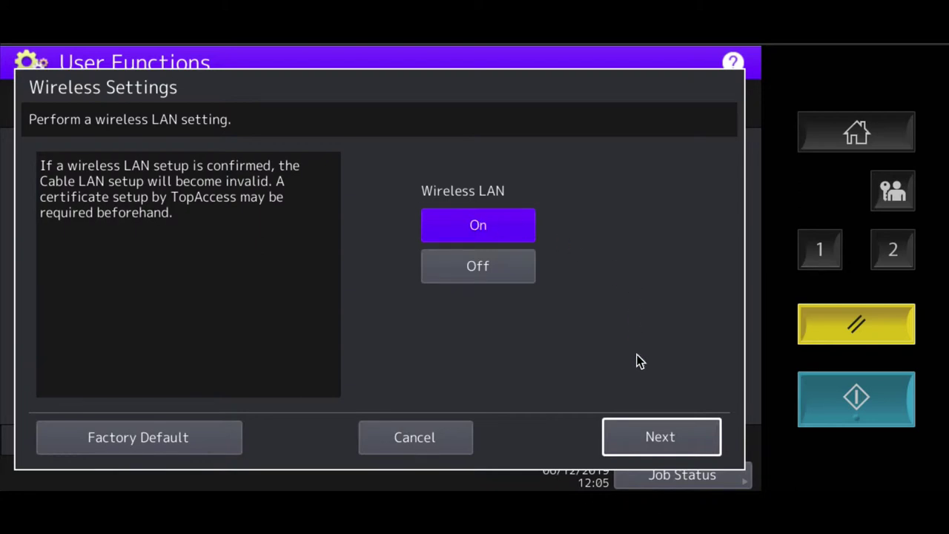
pyautogui.click(665, 438)
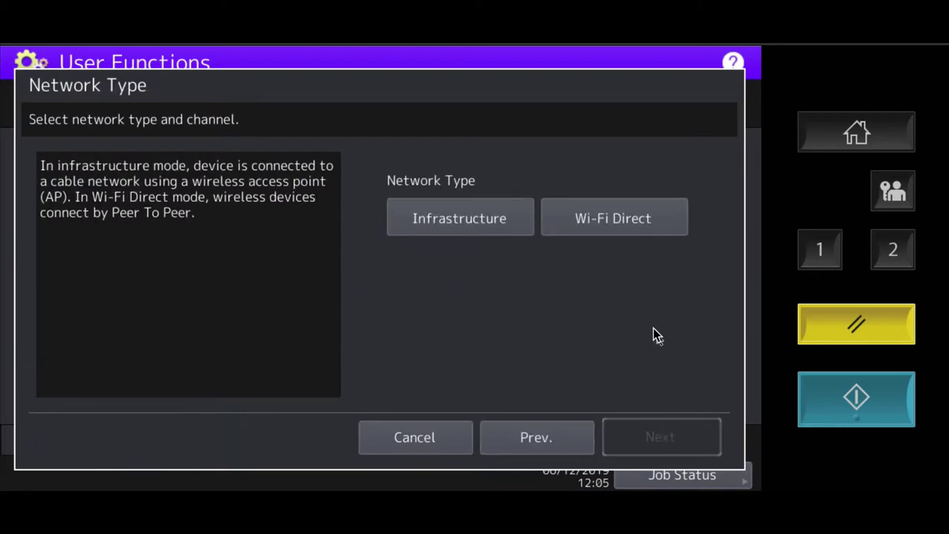
pyautogui.click(627, 225)
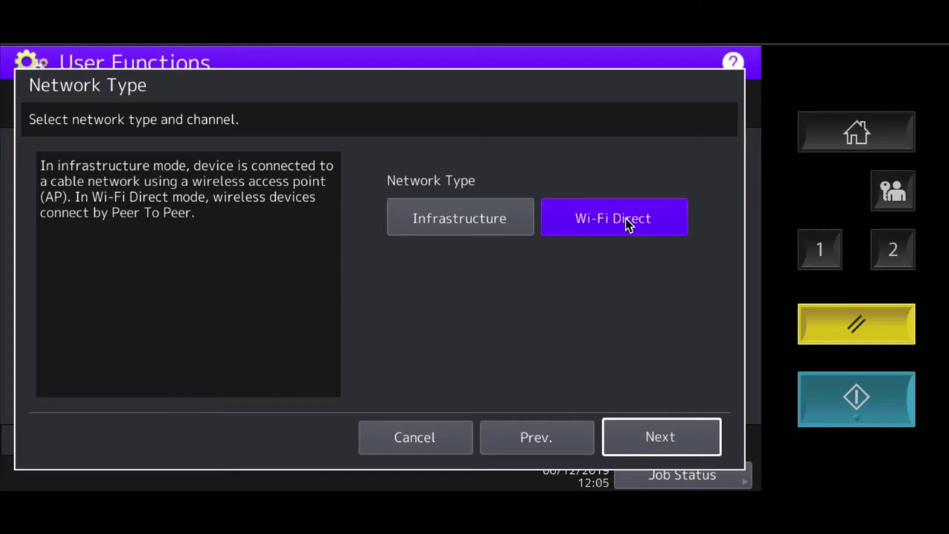
pyautogui.click(665, 437)
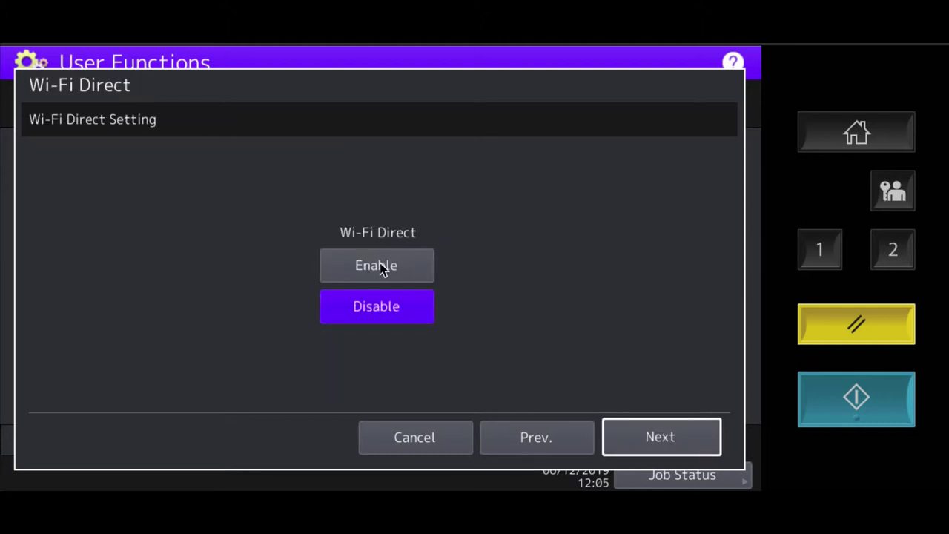
# Enable Wi-Fi Direct and change the group owner IP's last octet to 50 (192.168.0.50)
pyautogui.click(379, 266)
pyautogui.click(674, 436)
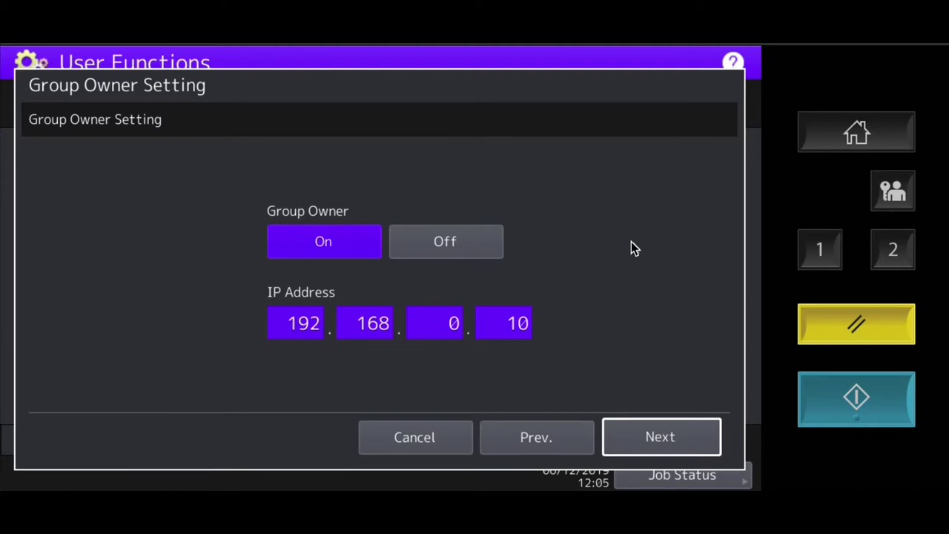
pyautogui.click(521, 330)
pyautogui.click(671, 196)
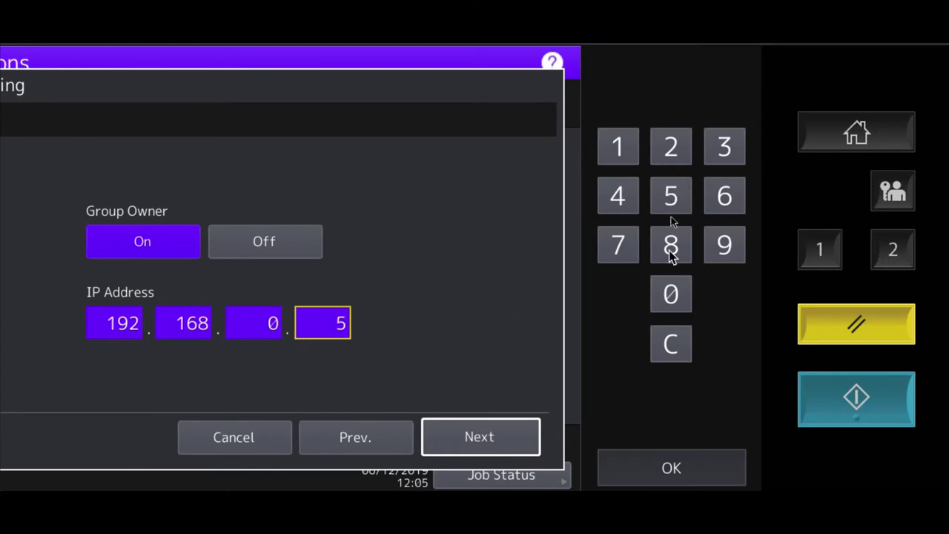
pyautogui.click(670, 293)
pyautogui.click(480, 319)
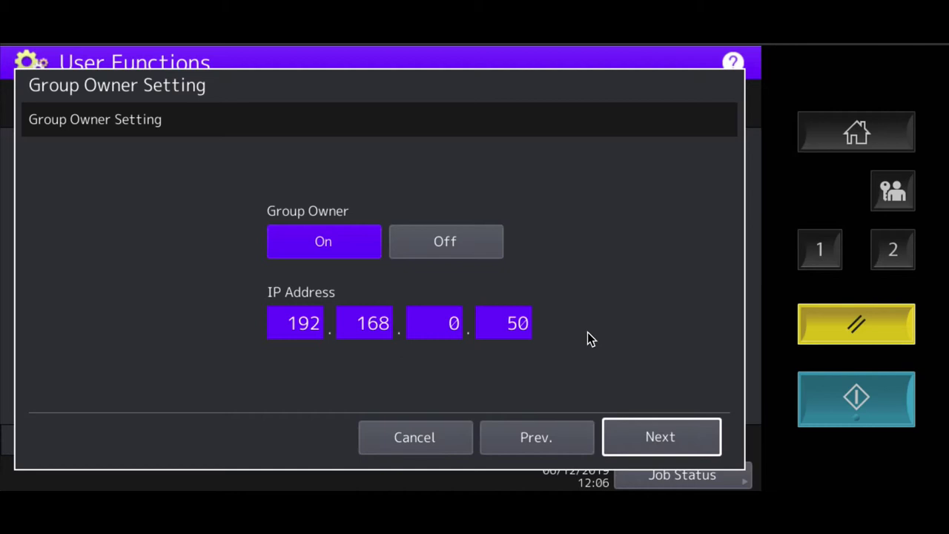
# Confirm with Yes to apply the Wi-Fi Direct group owner settings
pyautogui.click(664, 440)
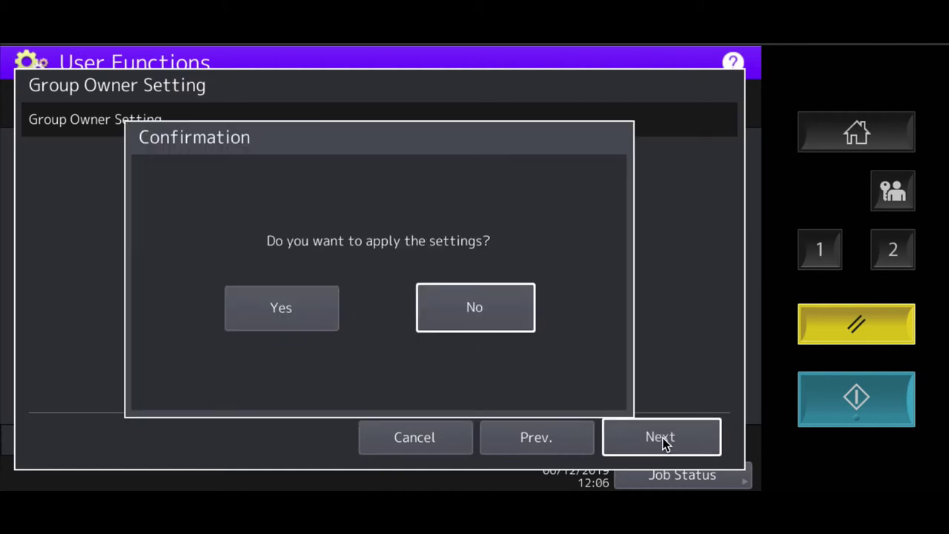
pyautogui.click(294, 304)
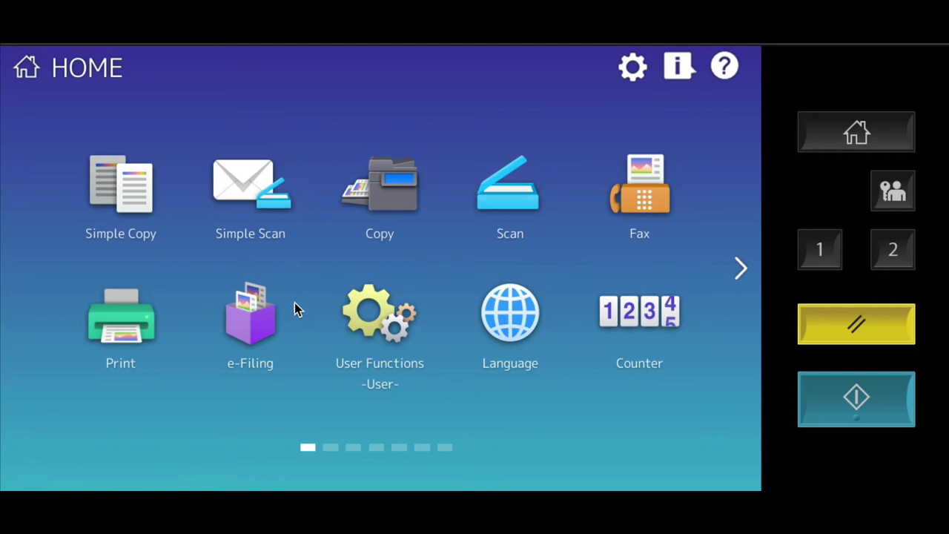
# Go to page 2 of User Functions and open the Wi-Fi Direct Setting menu
pyautogui.click(383, 337)
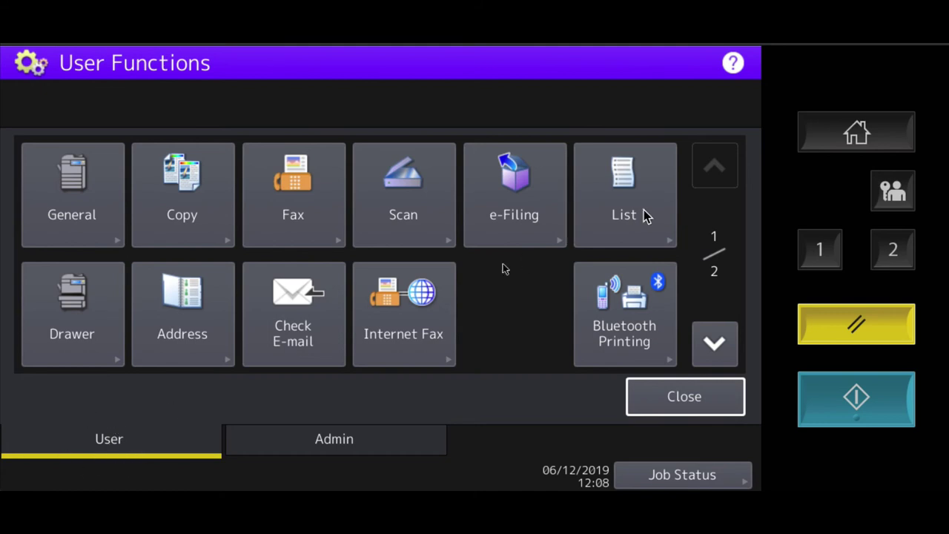
pyautogui.click(715, 343)
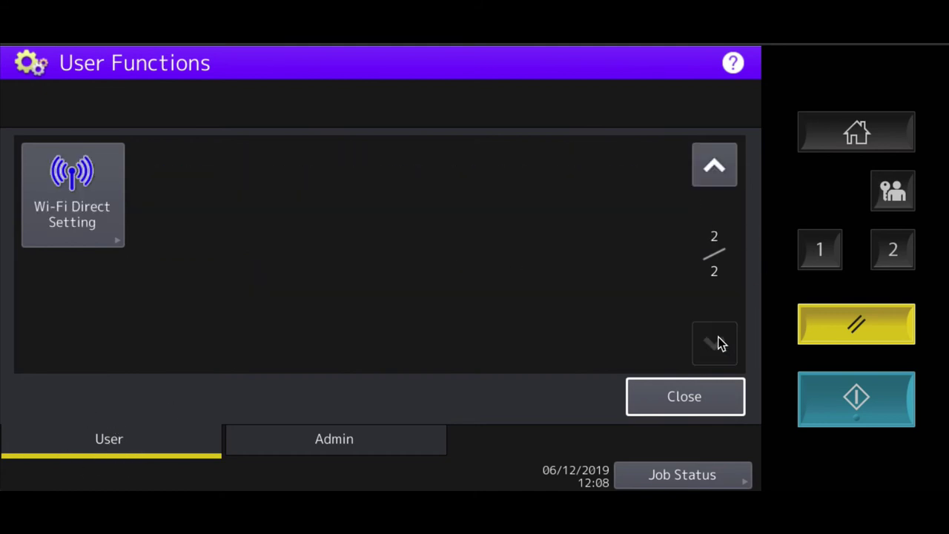
pyautogui.click(77, 189)
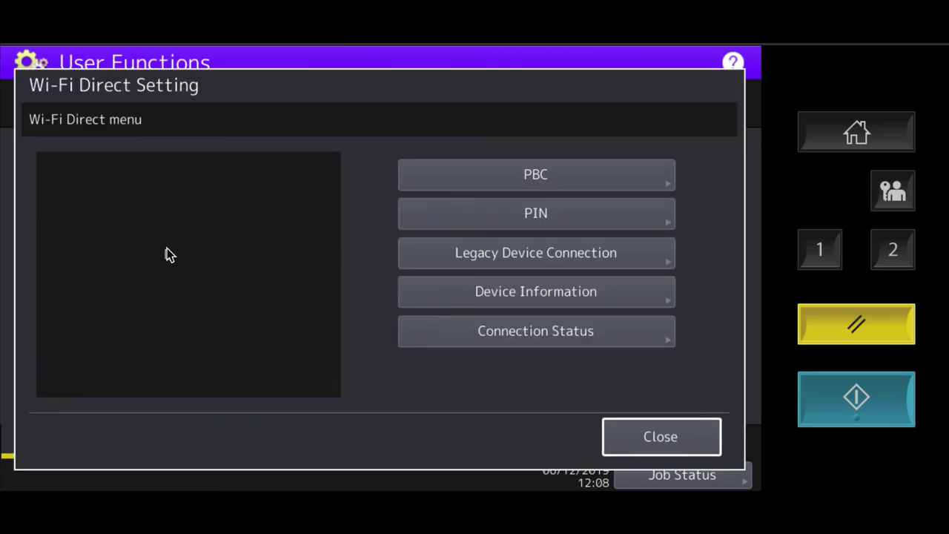
# Show the Legacy Device Connection page with SSID DIRECT-tw-eSTUDIO and its passphrase
pyautogui.click(567, 257)
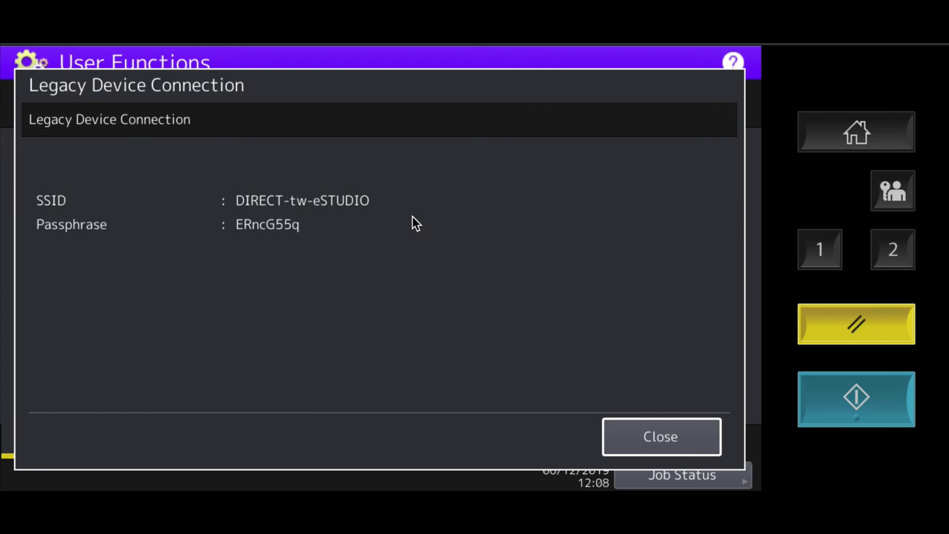